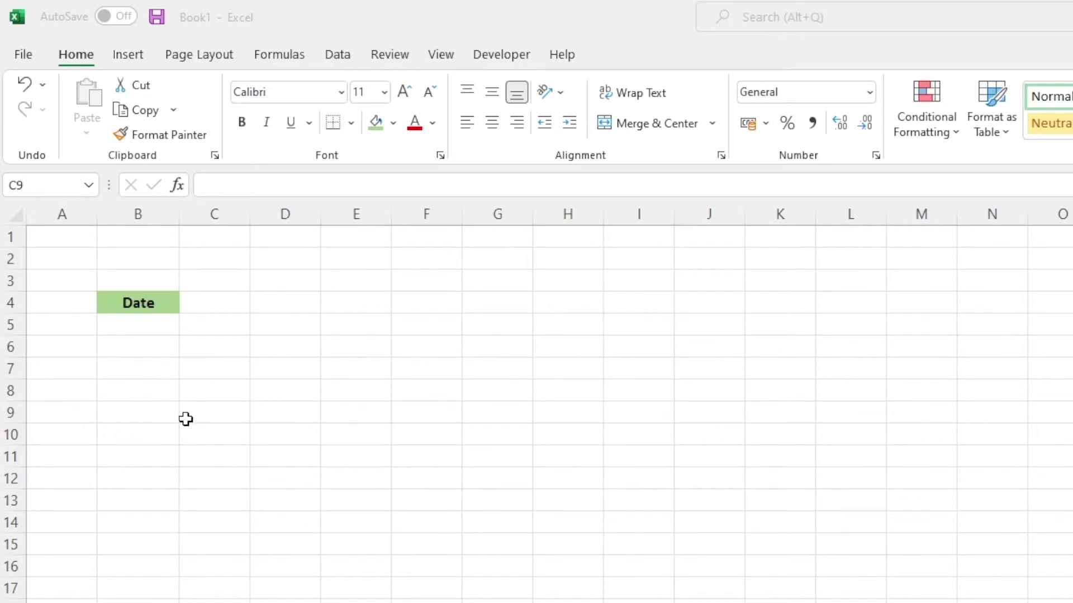
Enter the date 1/1/2022 in cell B5 under the Date header and widen column B to fit it.
left_click(157, 330)
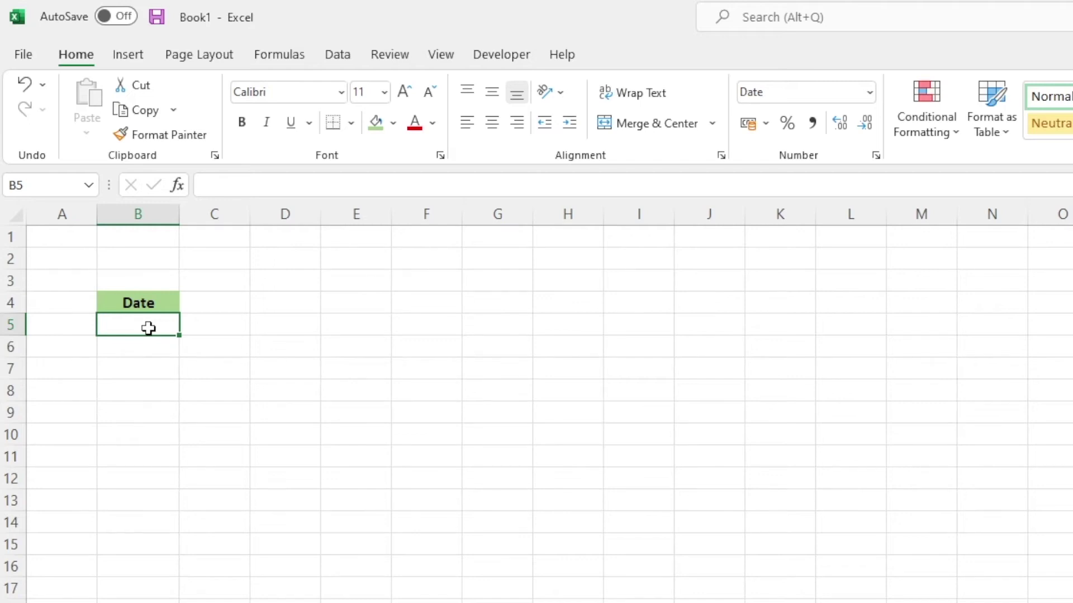
type("1")
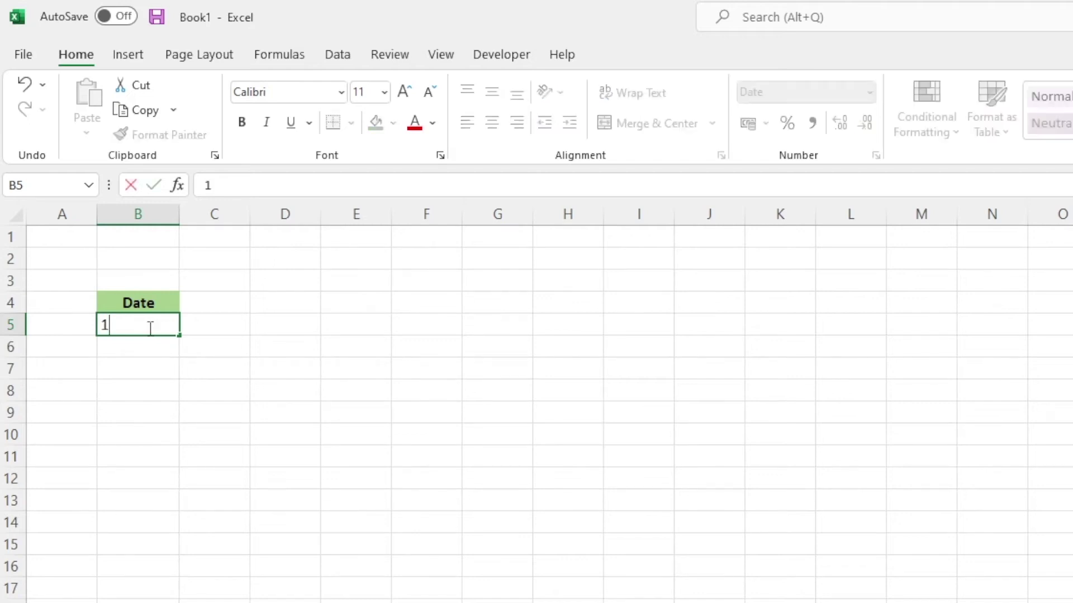
type("/1/2")
type("0202")
key("BackSpace")
key("BackSpace")
type("2")
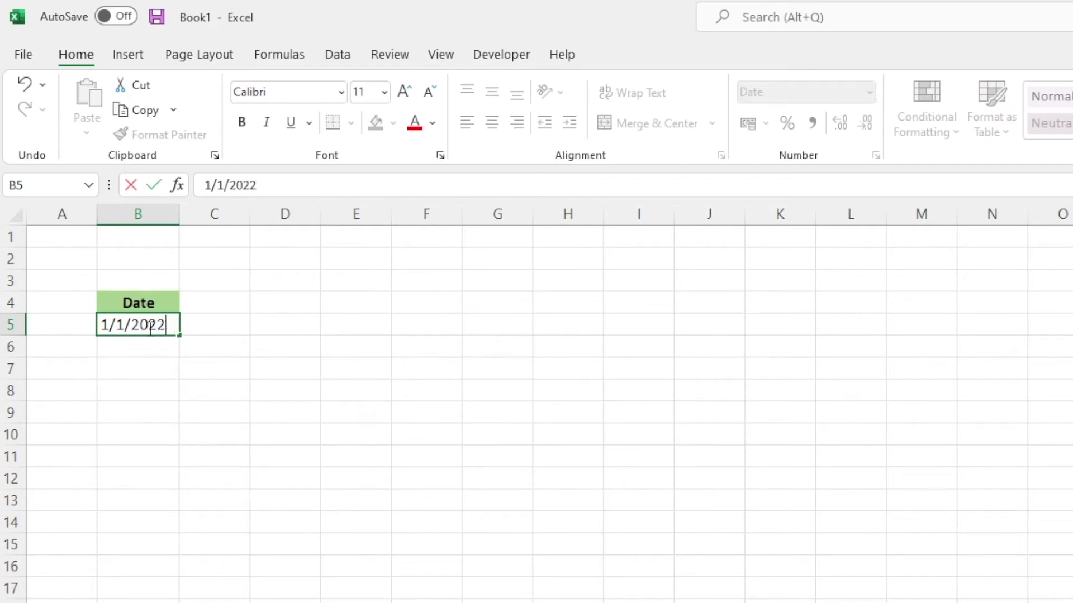
key("Return")
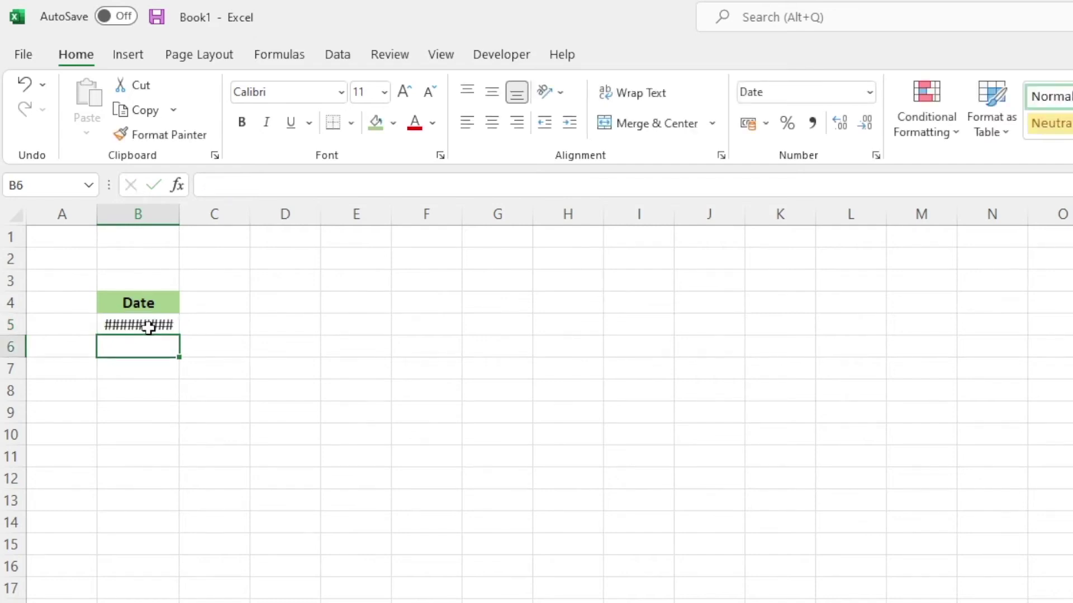
double_click(179, 214)
Extend the date in B5 as a daily series down to cell B9.
left_click(184, 324)
left_click_drag(189, 334, 183, 435)
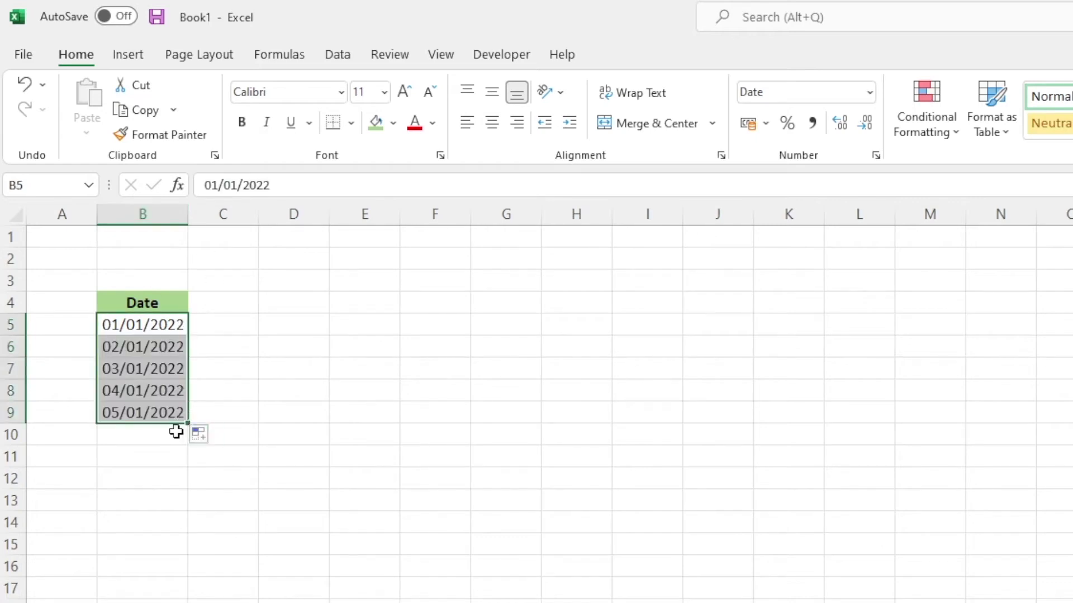
left_click(174, 430)
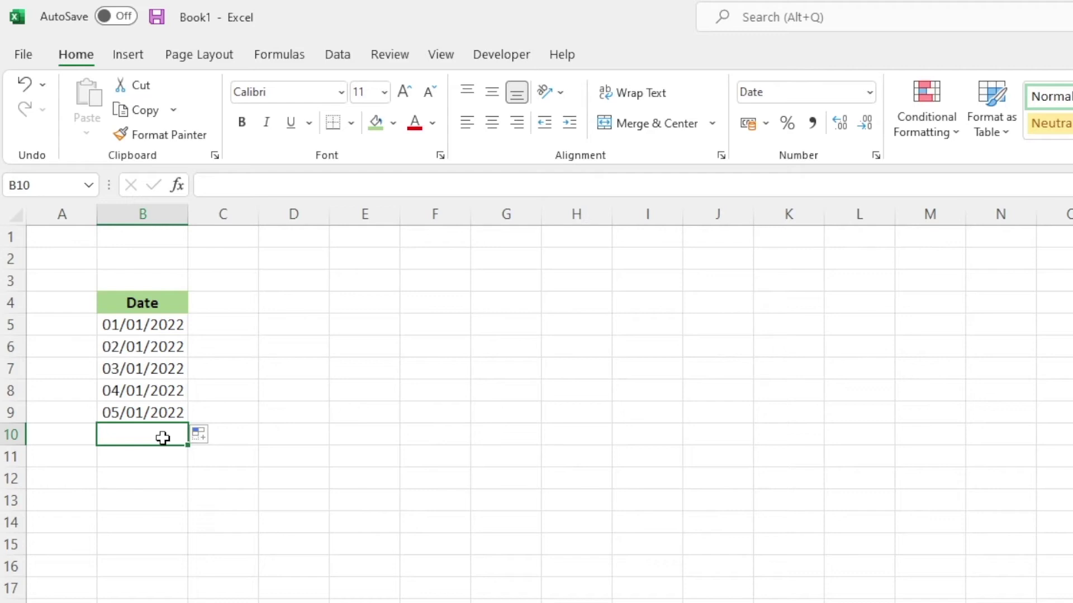
Clear the filled dates from cells B6 to B9, keeping only the first date in B5.
left_click_drag(167, 414, 164, 345)
key("Delete")
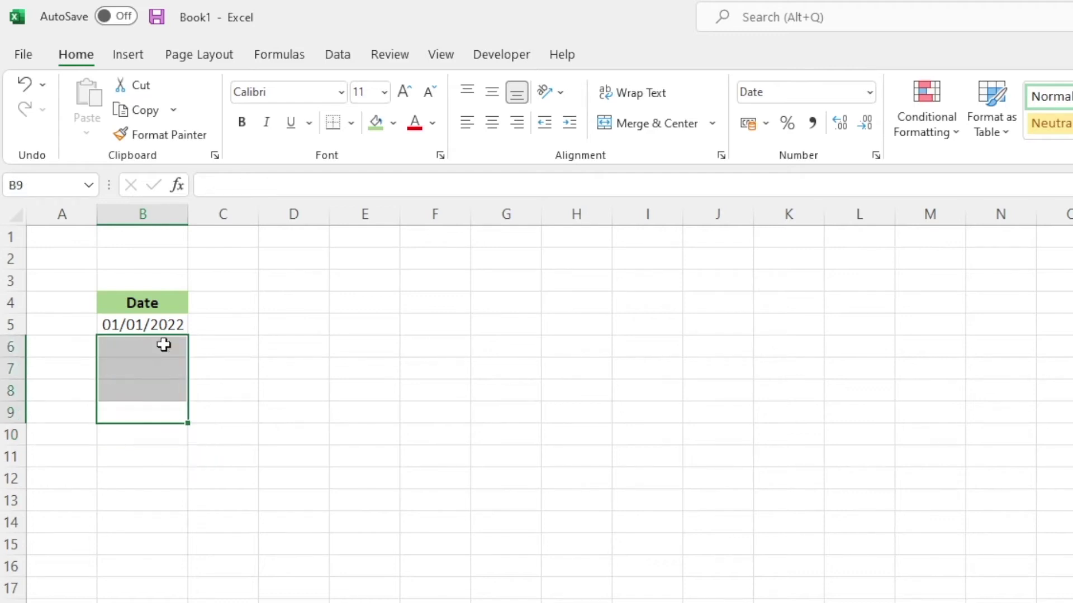
left_click(163, 345)
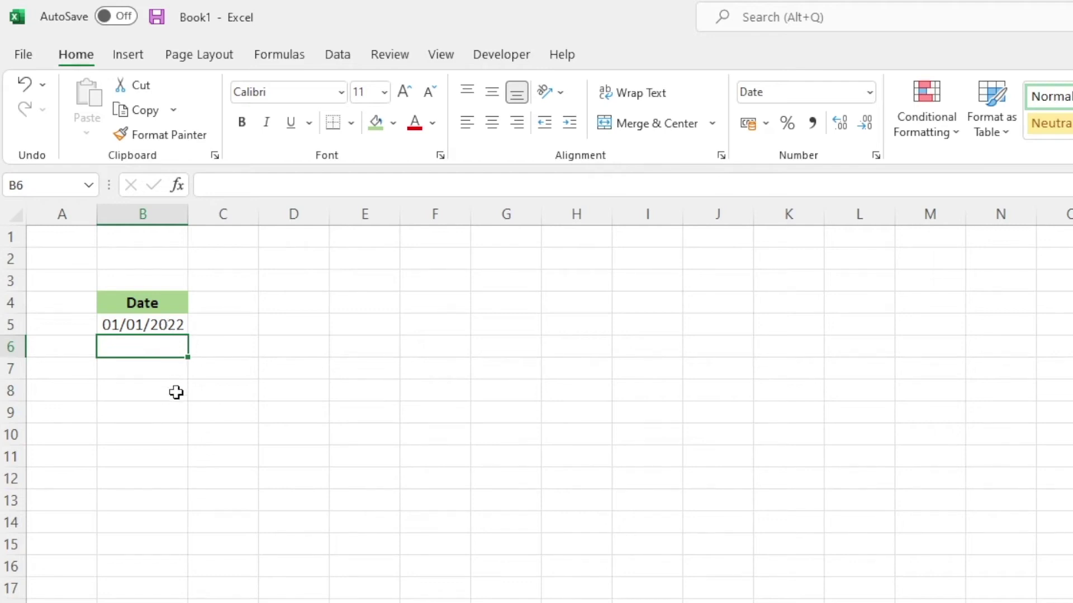
Extend the date in B5 as a daily series down to B13, and clear the whole range B5:B13.
left_click(178, 330)
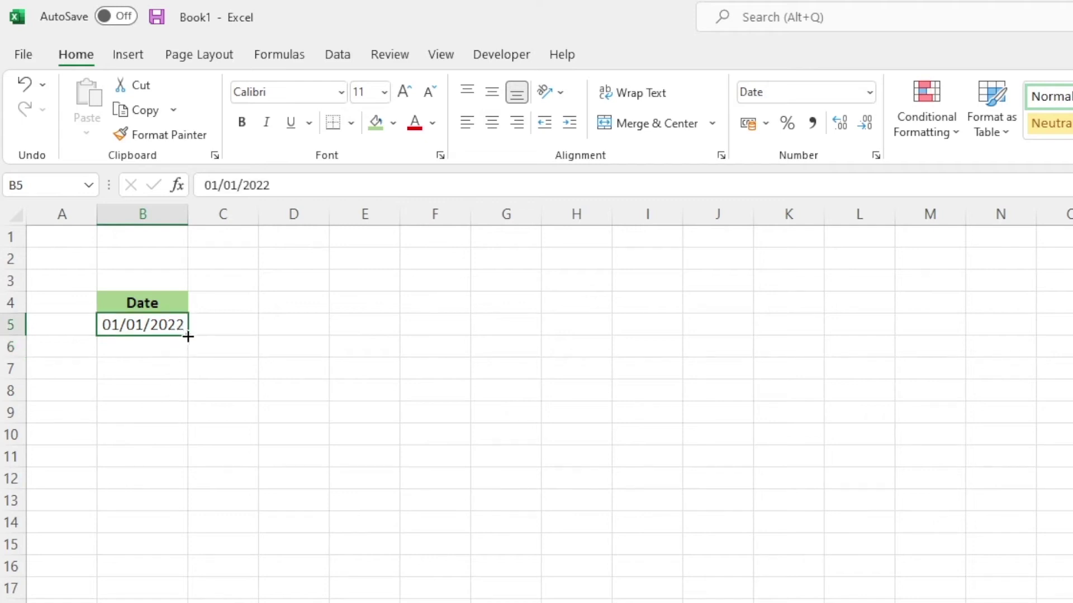
left_click_drag(187, 335, 193, 501)
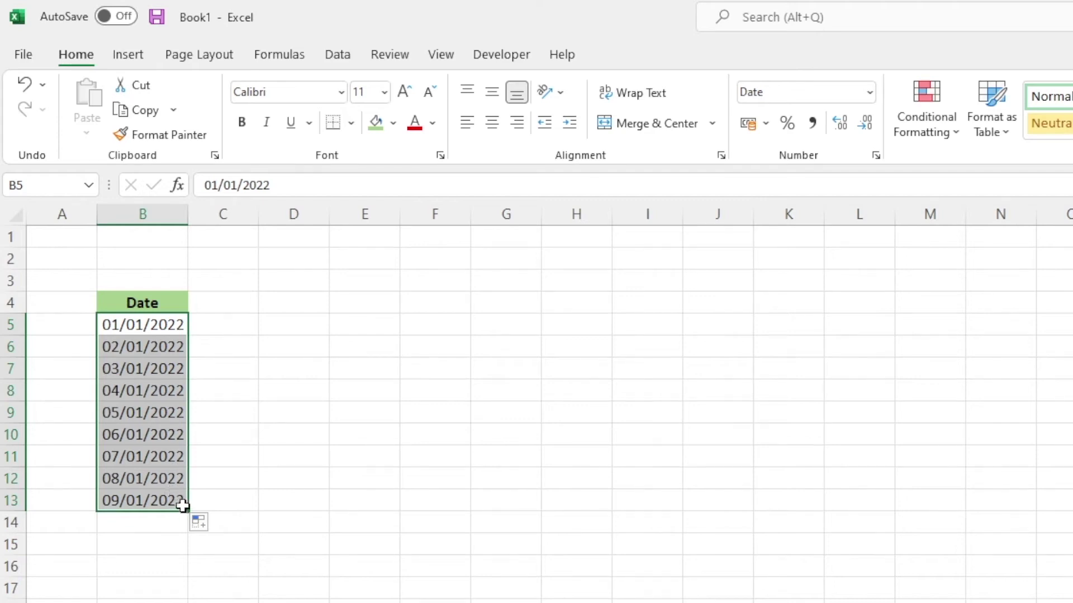
key("Delete")
Enter the formula =SEQUENCE(365,1,"1/1/2022") in cell B5 to generate a year of daily dates.
left_click(151, 328)
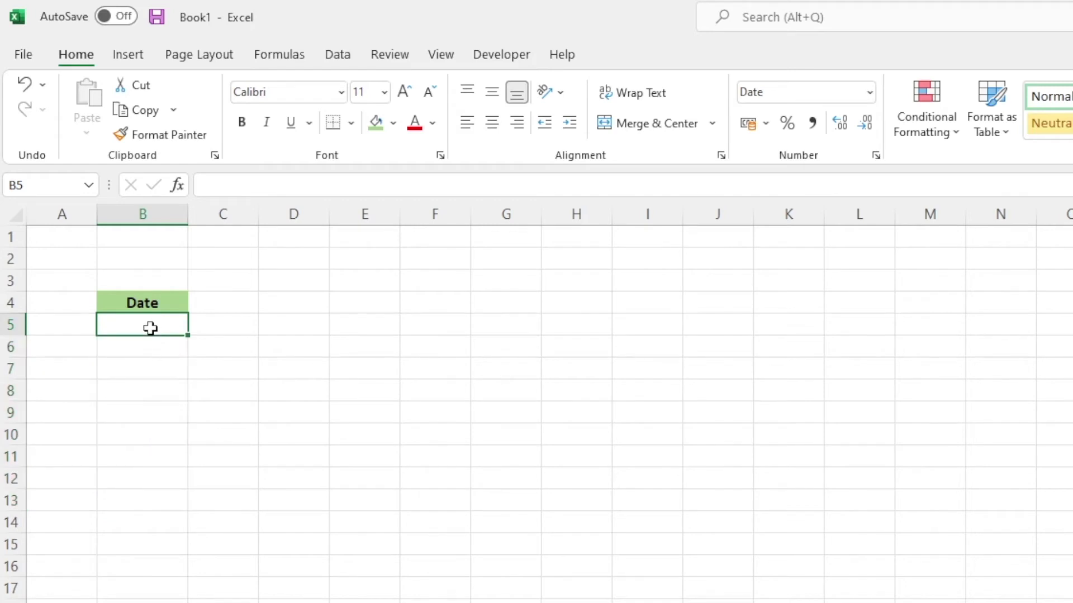
type("=seq")
key("Tab")
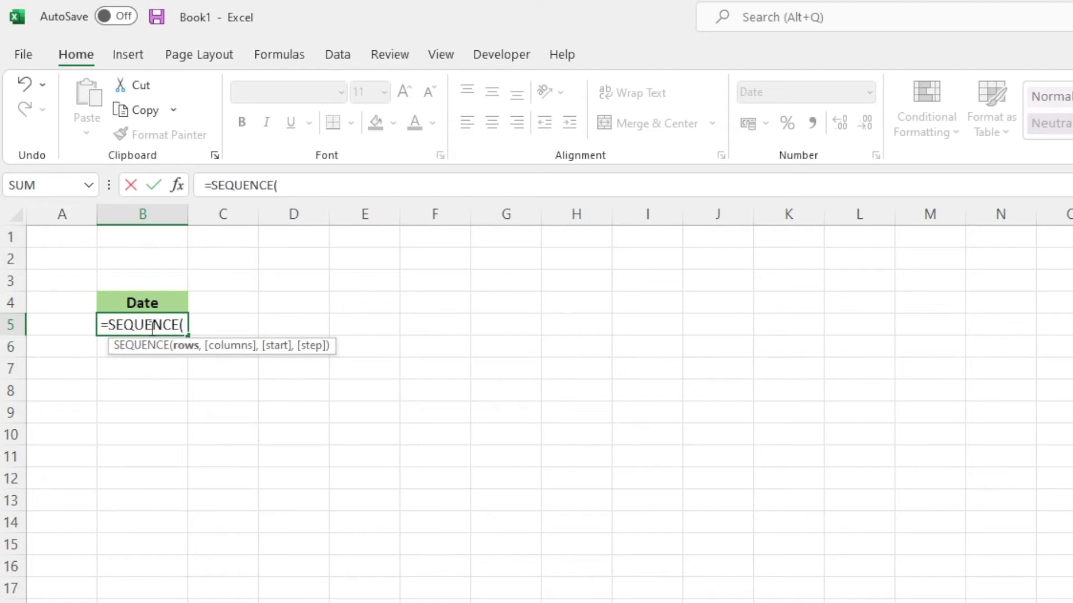
type("365,")
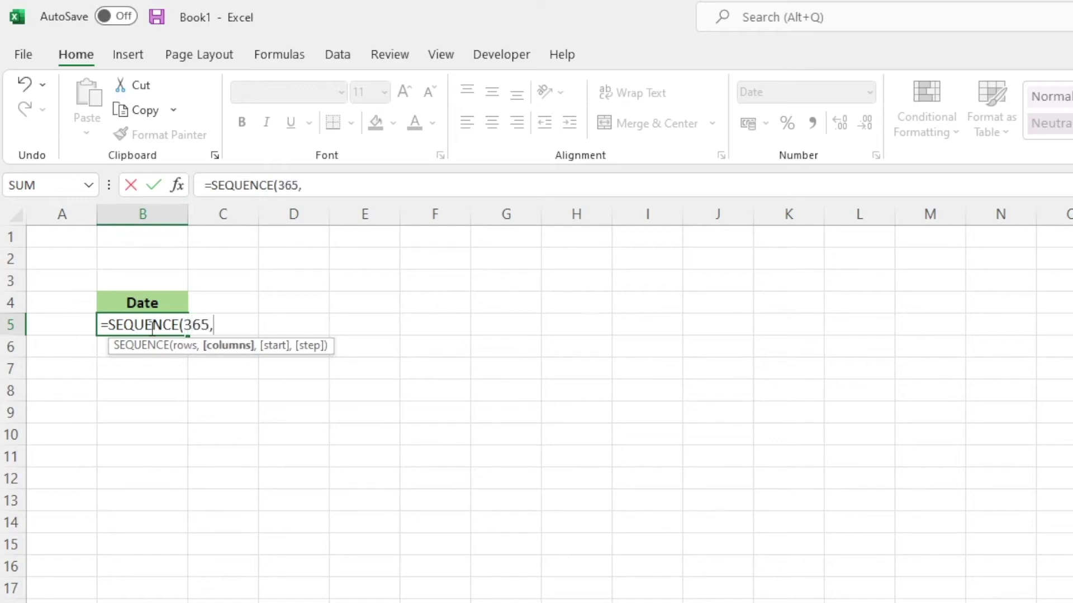
type("1,")
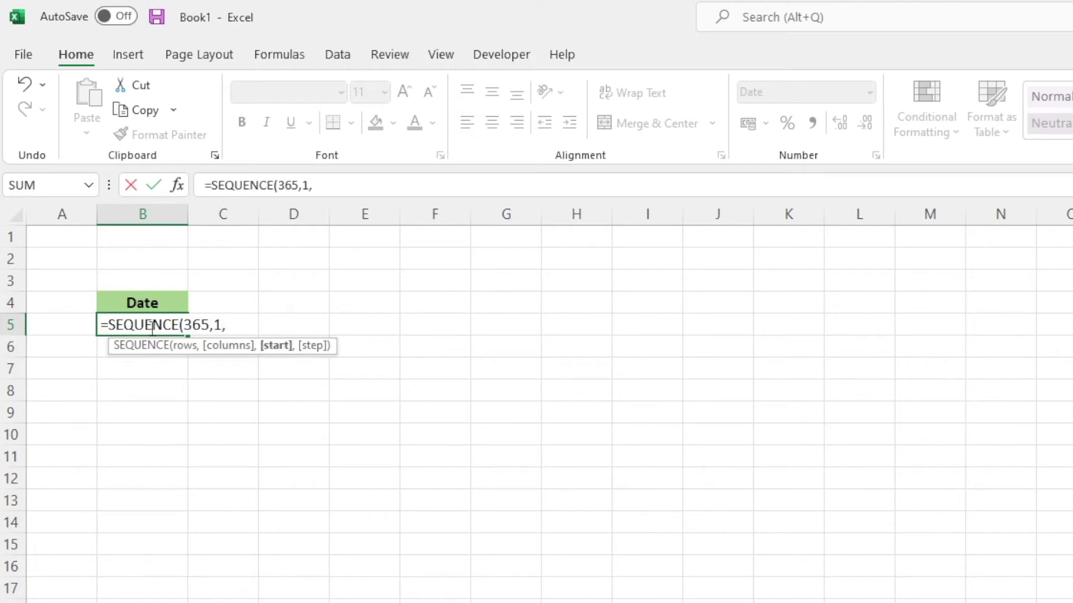
type("\"1/1/2022")
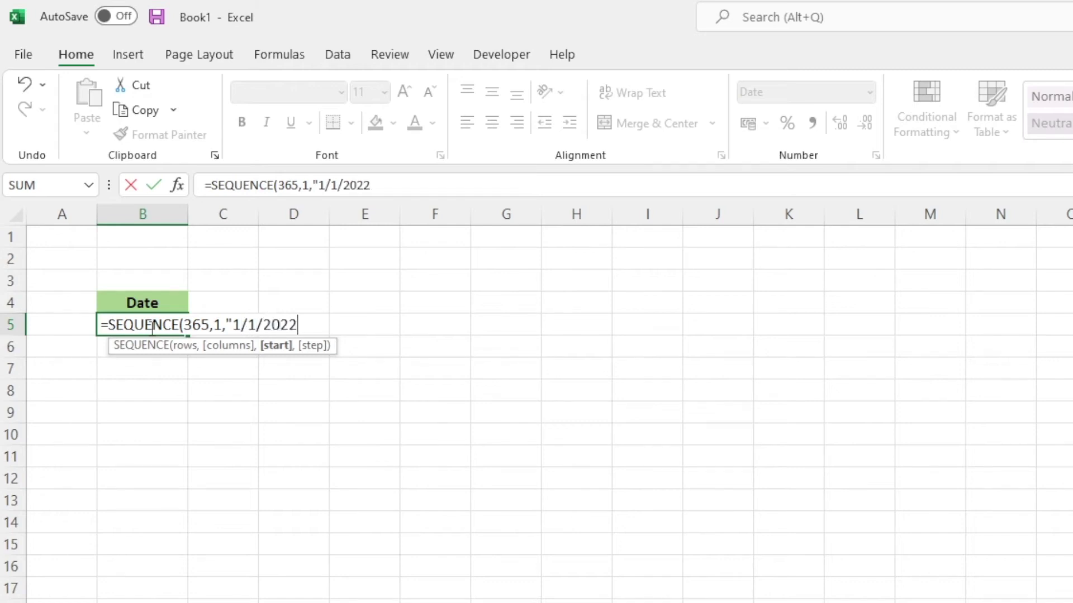
type("\")")
key("Return")
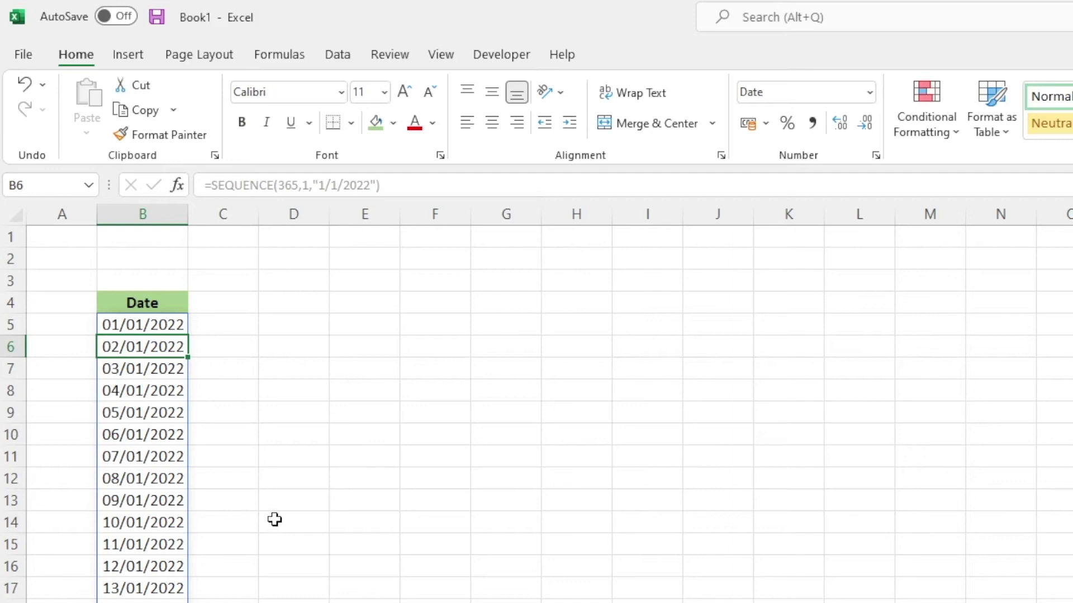
Apply a date number format to all of column B so the serial numbers from row 57 onward display as dates.
scroll(236, 548, "down", 2)
scroll(237, 550, "down", 3)
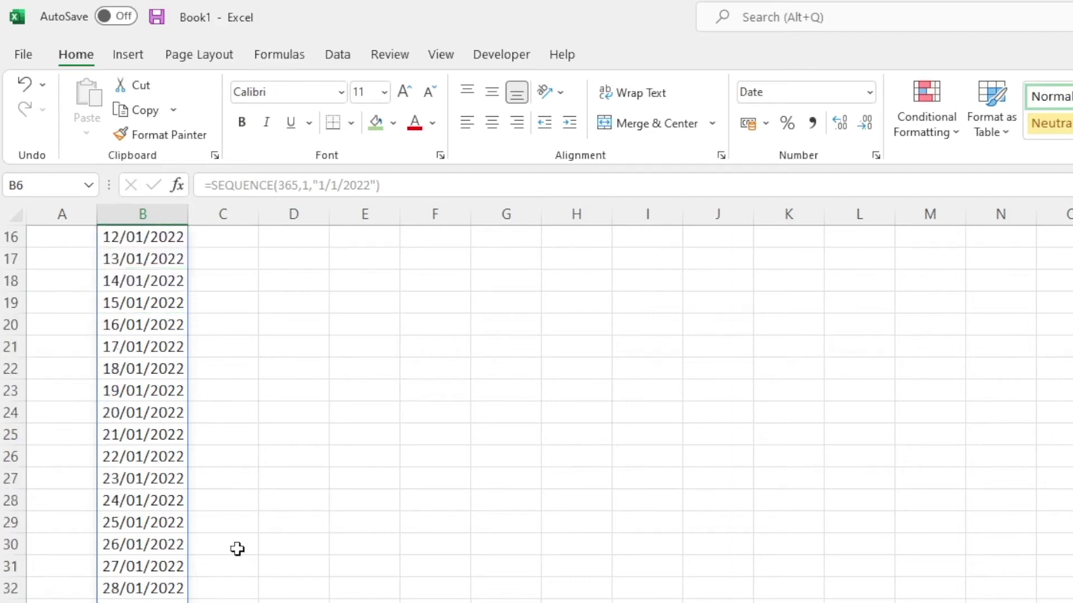
scroll(208, 571, "down", 4)
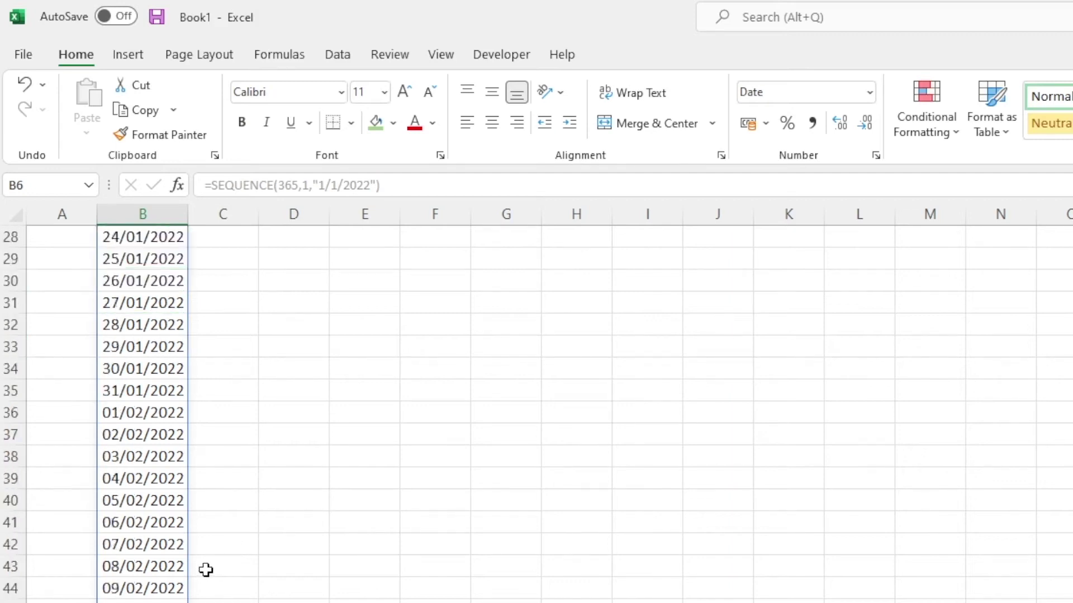
scroll(206, 572, "down", 5)
left_click(160, 546)
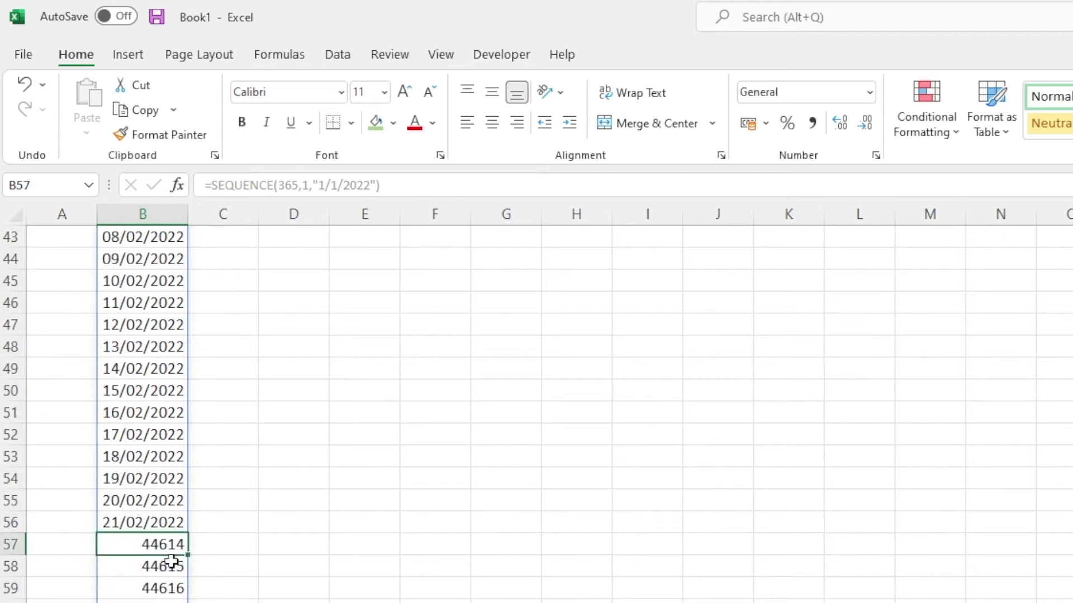
left_click(161, 221)
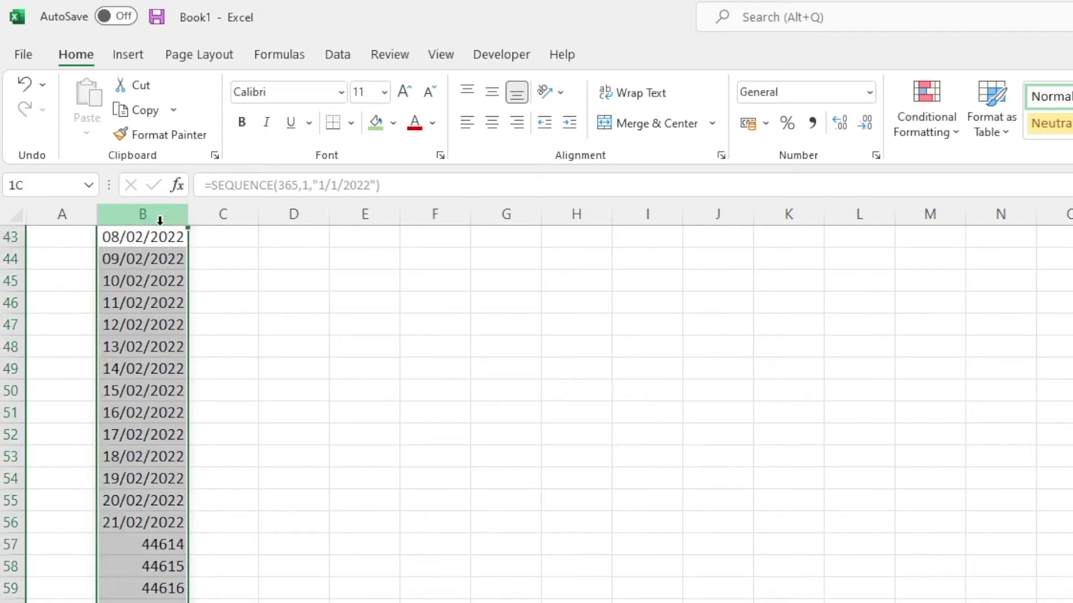
left_click(869, 93)
left_click(824, 312)
left_click(242, 601)
Change the start date in the SEQUENCE formula of cell B5 to 1/3/2022.
scroll(241, 598, "up", 14)
left_click(156, 321)
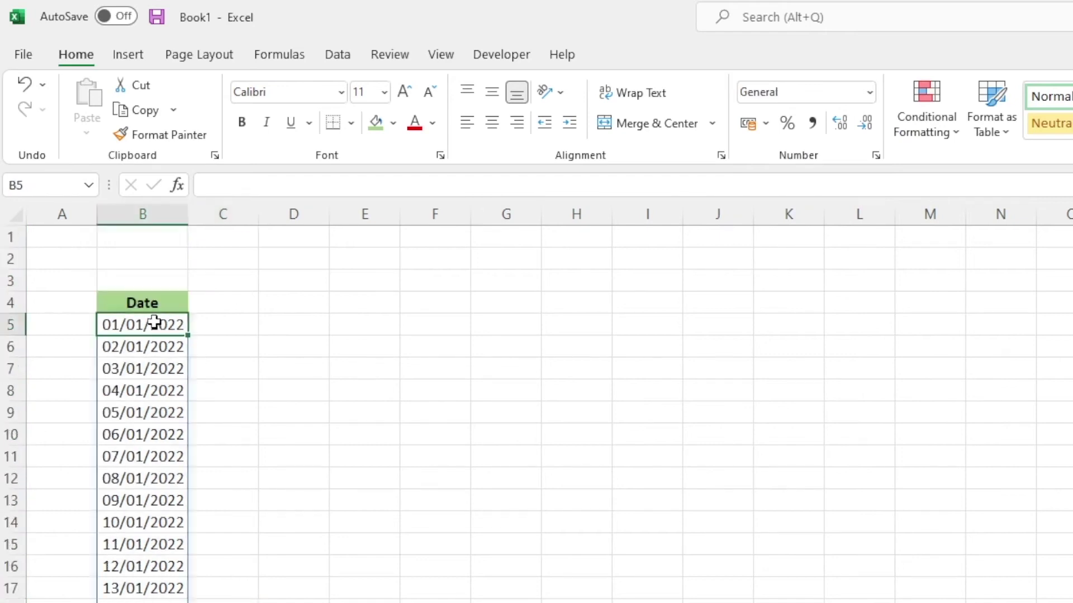
left_click(334, 185)
left_click_drag(330, 185, 338, 185)
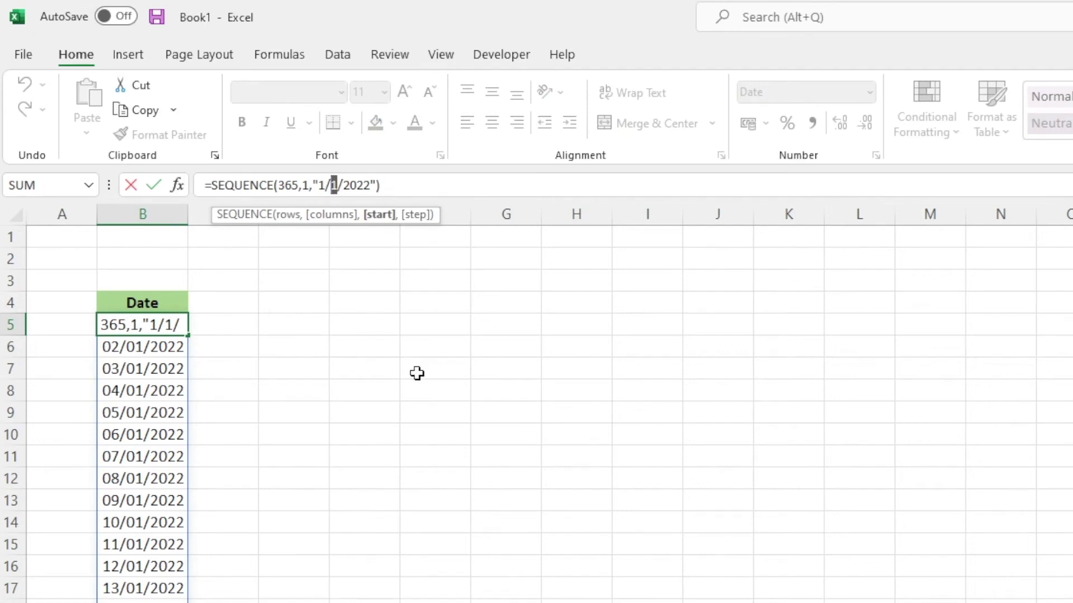
type("3")
key("Return")
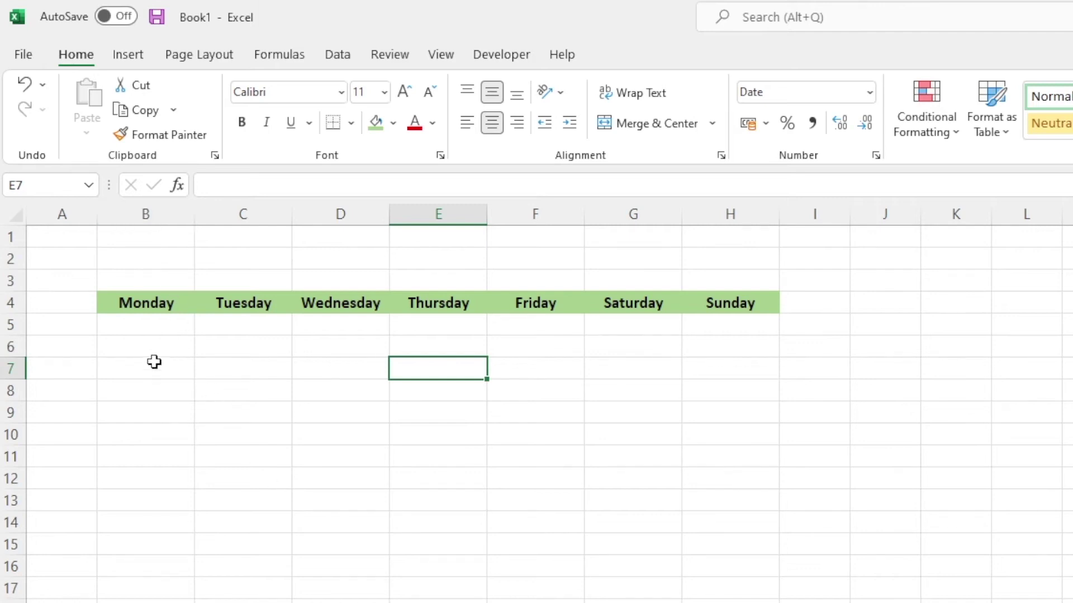
Enter the formula =SEQUENCE(52,7,"1/8/2022") in cell B5 under Monday to fill 52 weeks across the seven weekday columns.
left_click(152, 329)
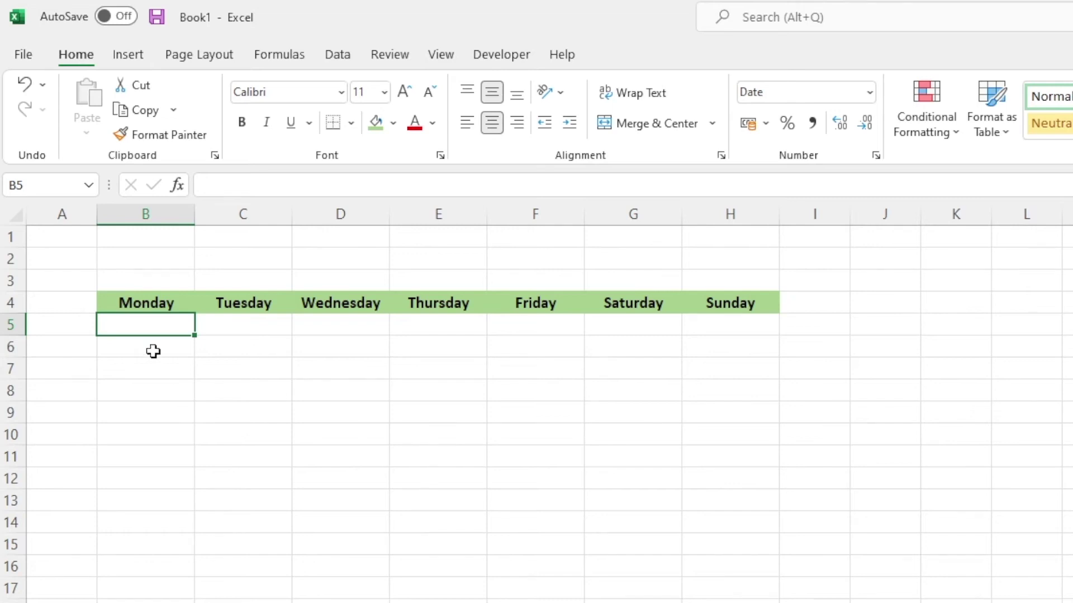
type("=se")
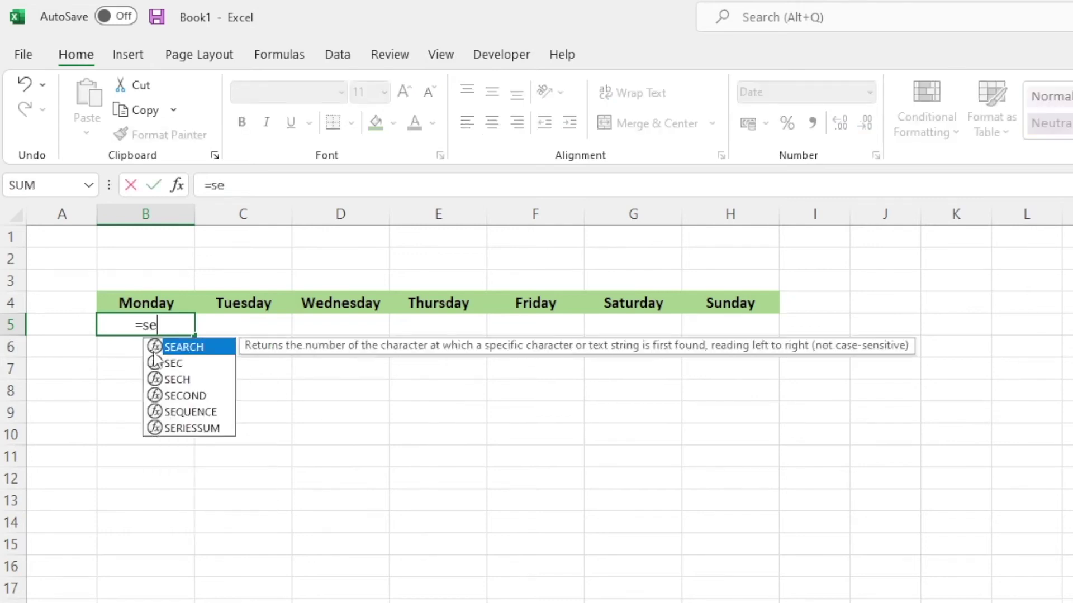
key("Down")
key("Down")
key("Down")
key("Down")
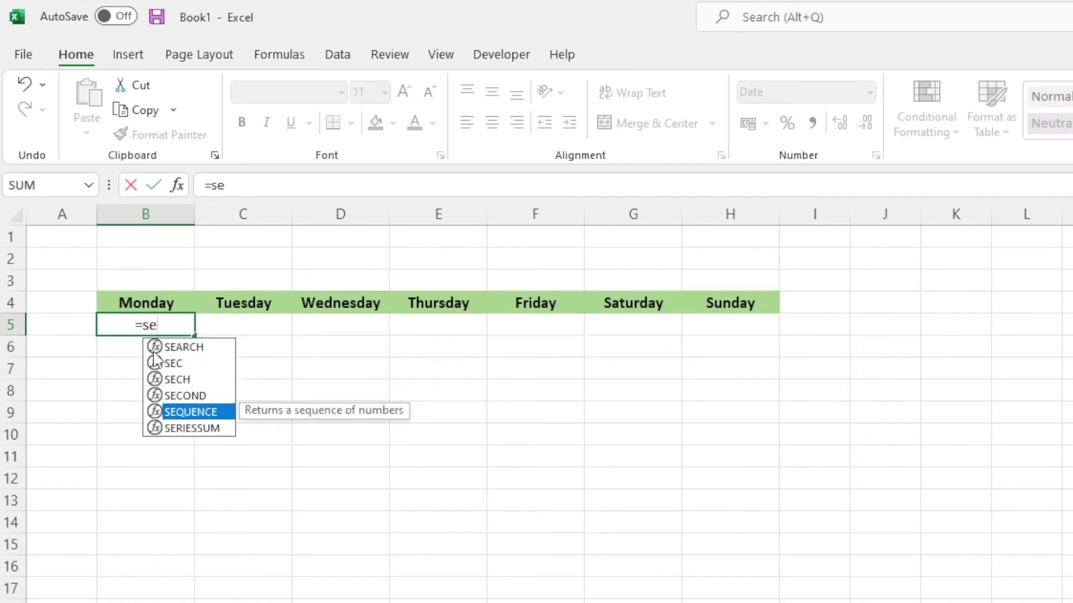
key("Tab")
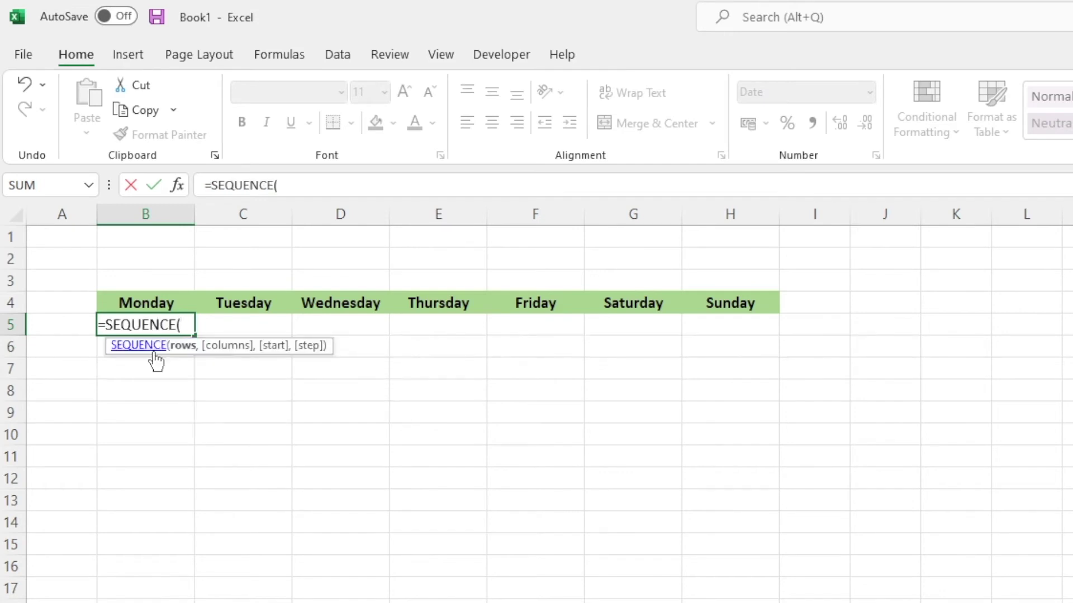
type("52,")
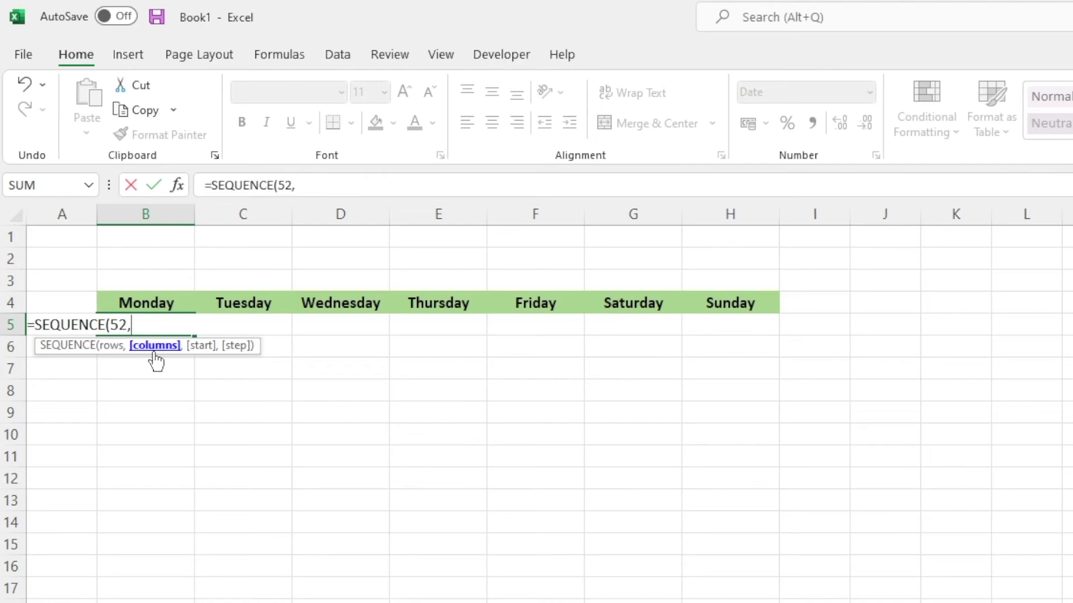
type("7,")
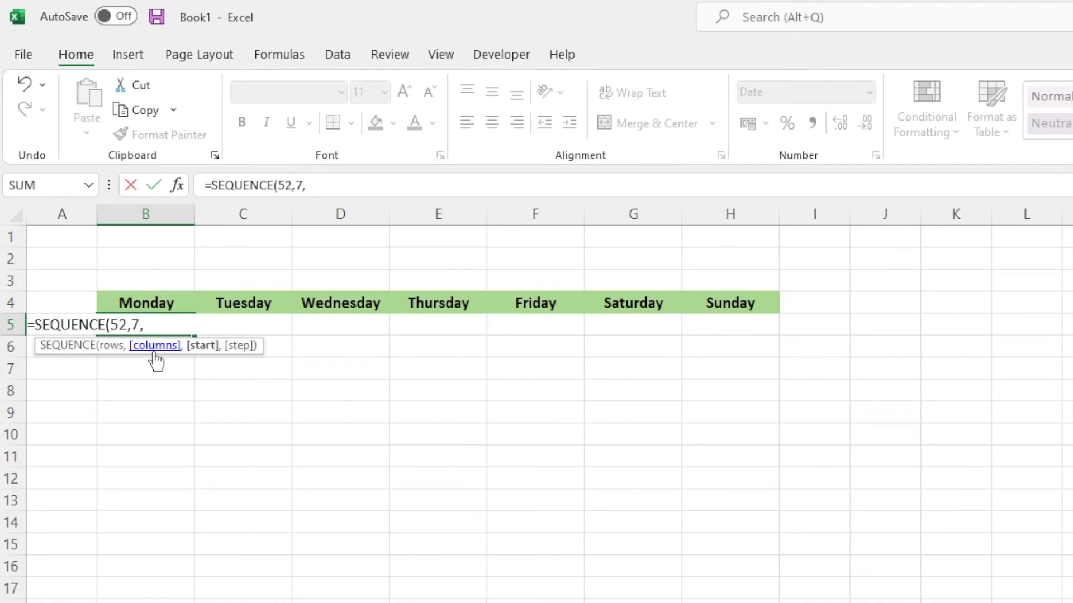
type("\"1/8/202")
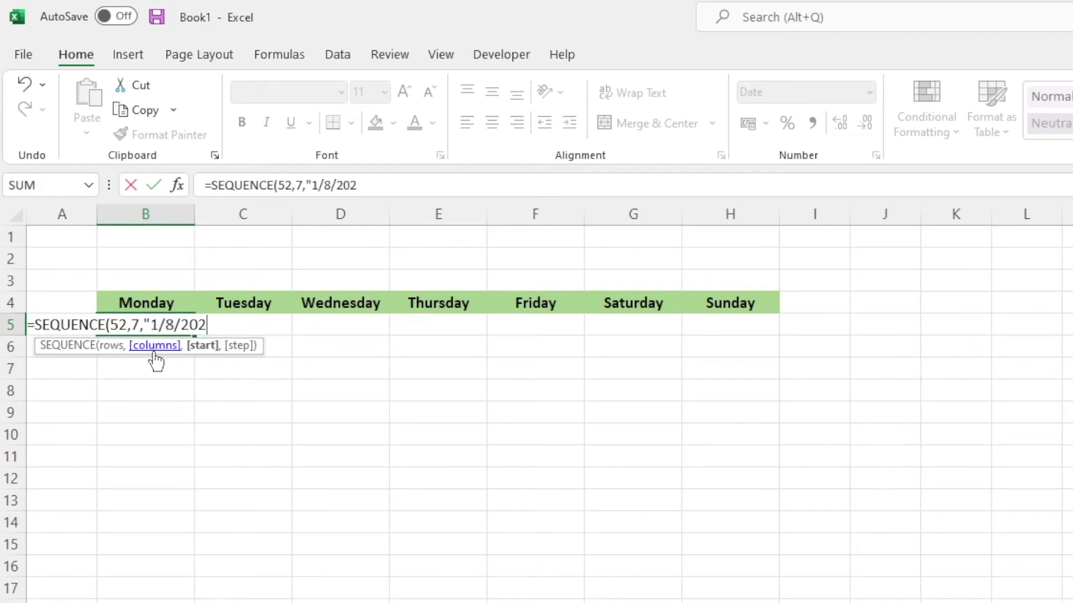
type("2\")")
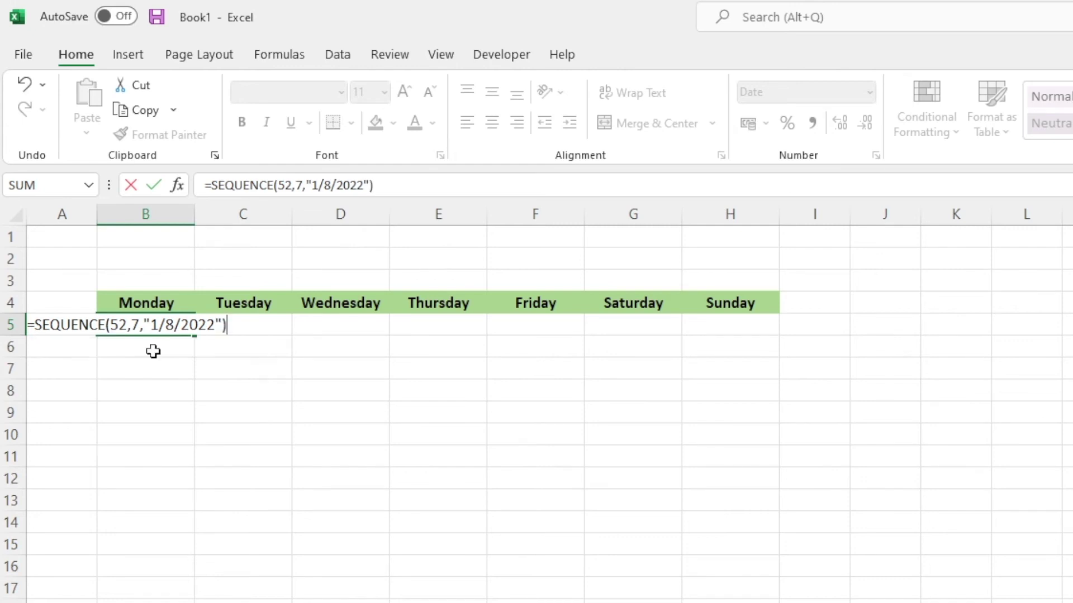
key("Return")
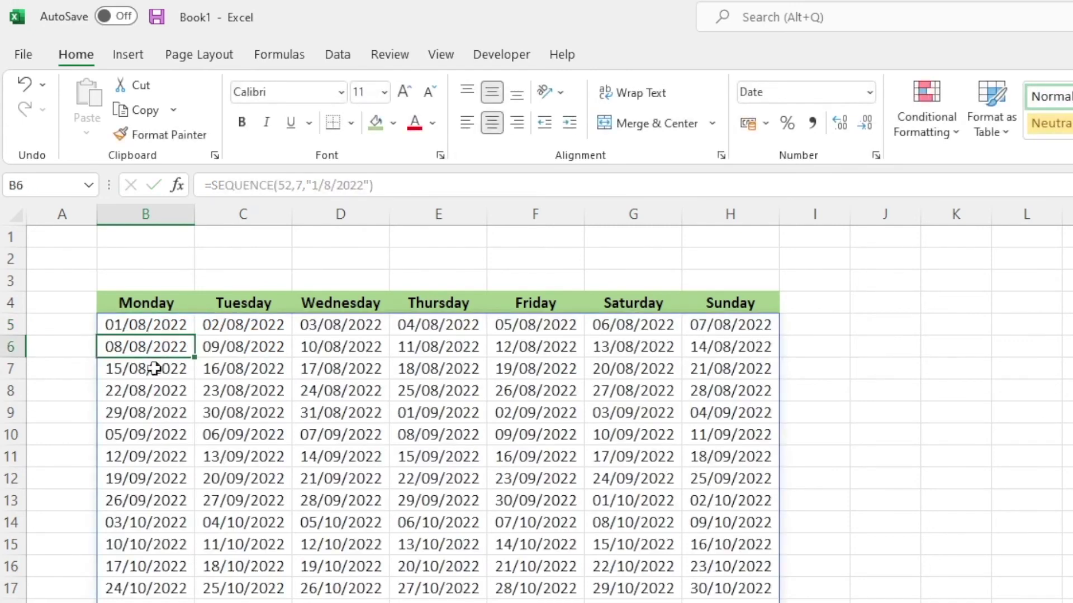
left_click(83, 393)
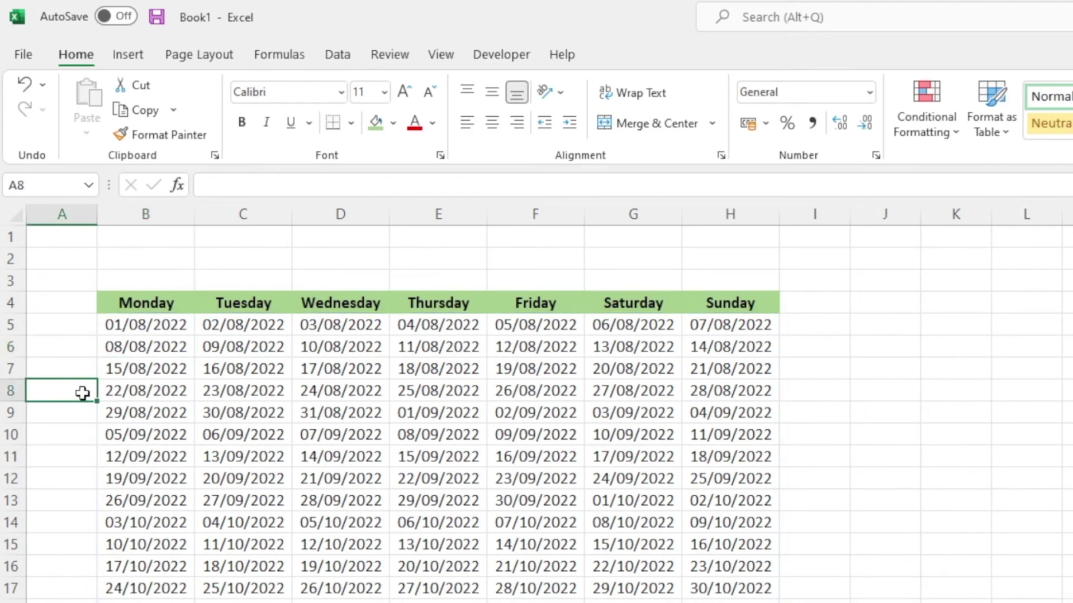
left_click(160, 327)
left_click(159, 346)
left_click(159, 370)
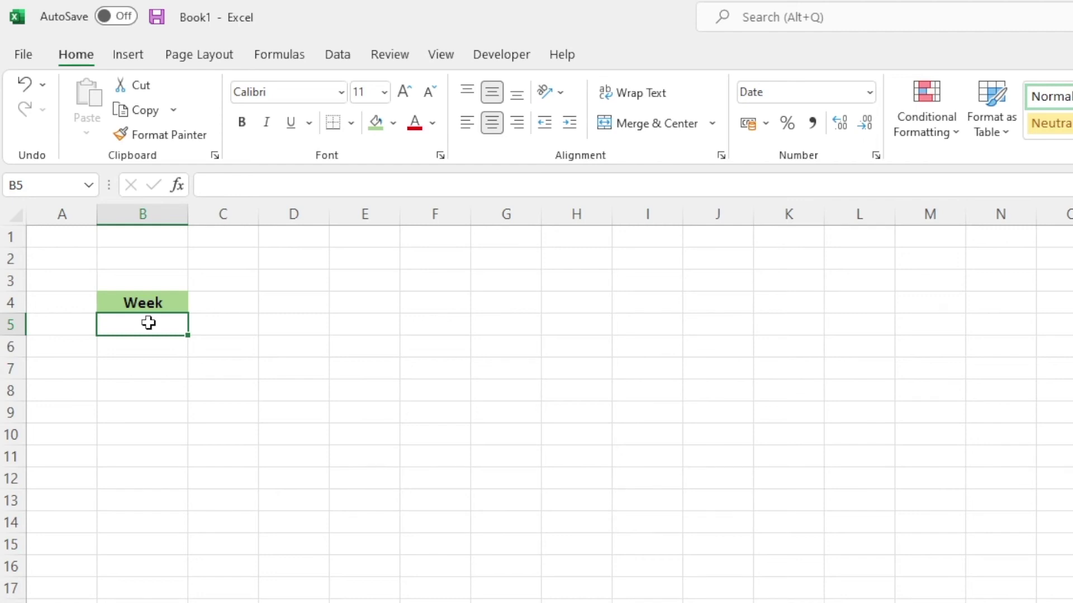
Enter the formula =SEQUENCE(52,1,"1/8/2022",7) in cell B5 under Week to list 52 weekly dates.
type("=")
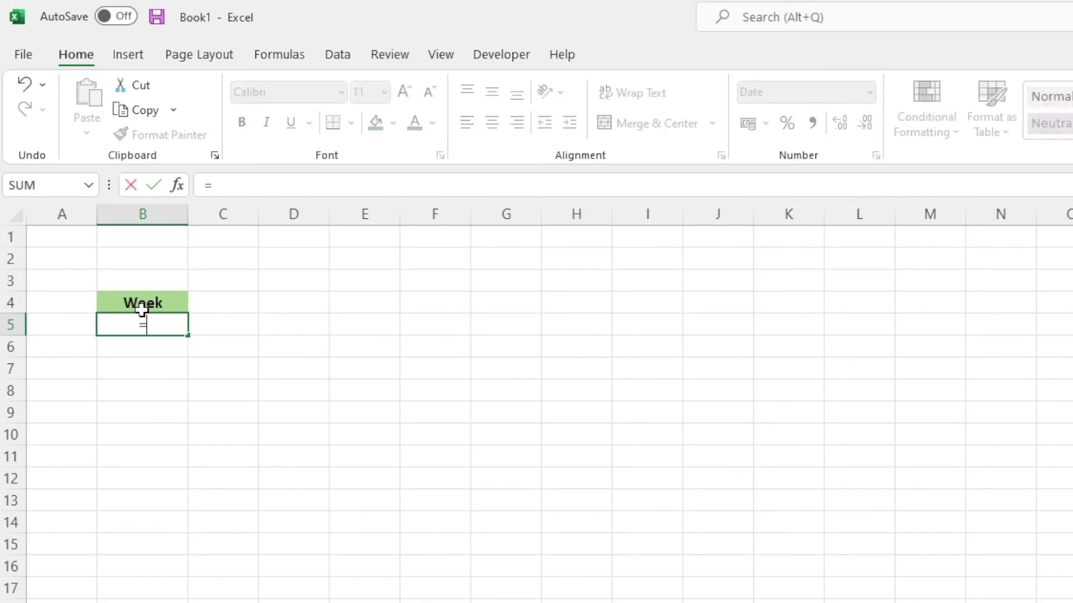
type("se")
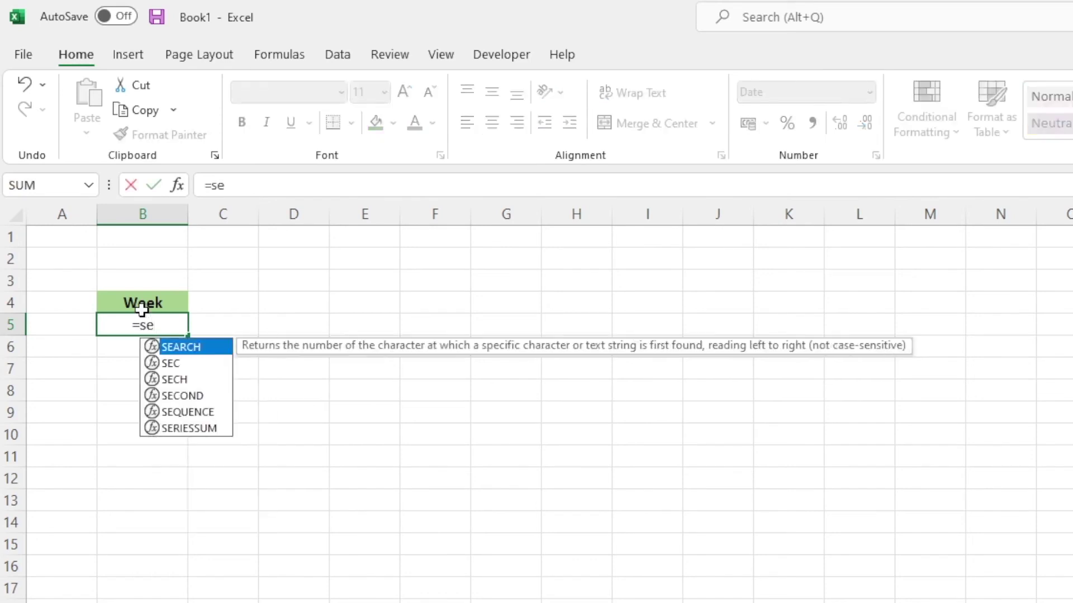
key("Down")
key("Down")
key("Down")
key("Down")
key("Tab")
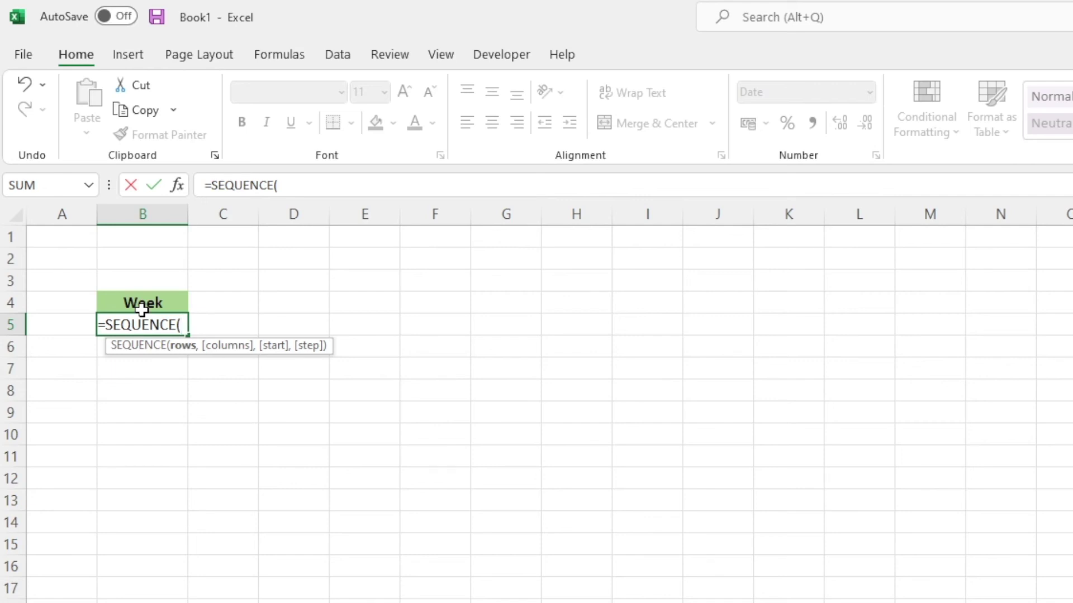
type("52")
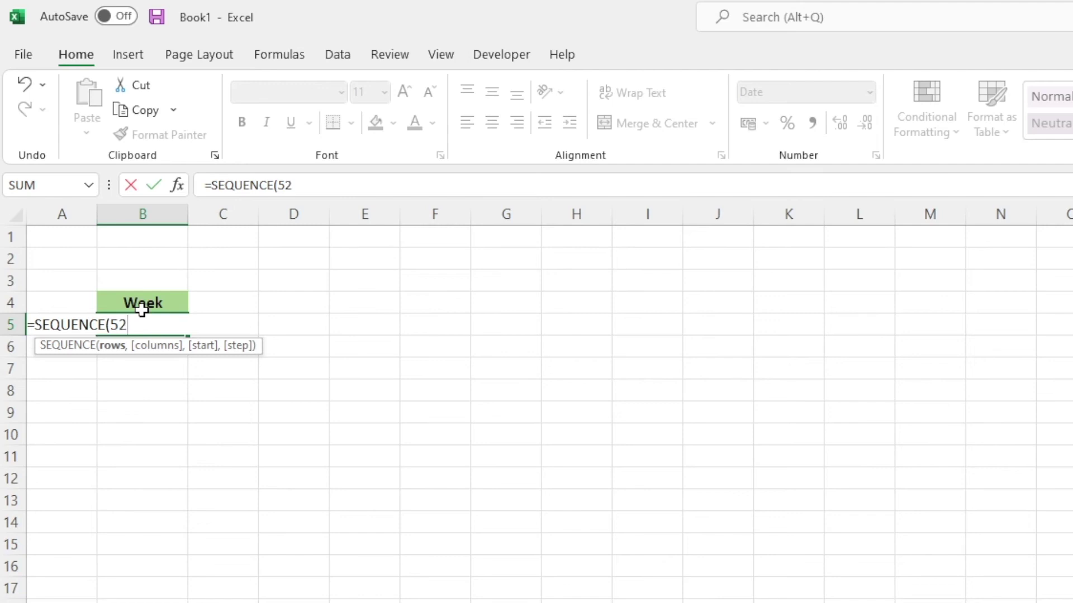
type(",1")
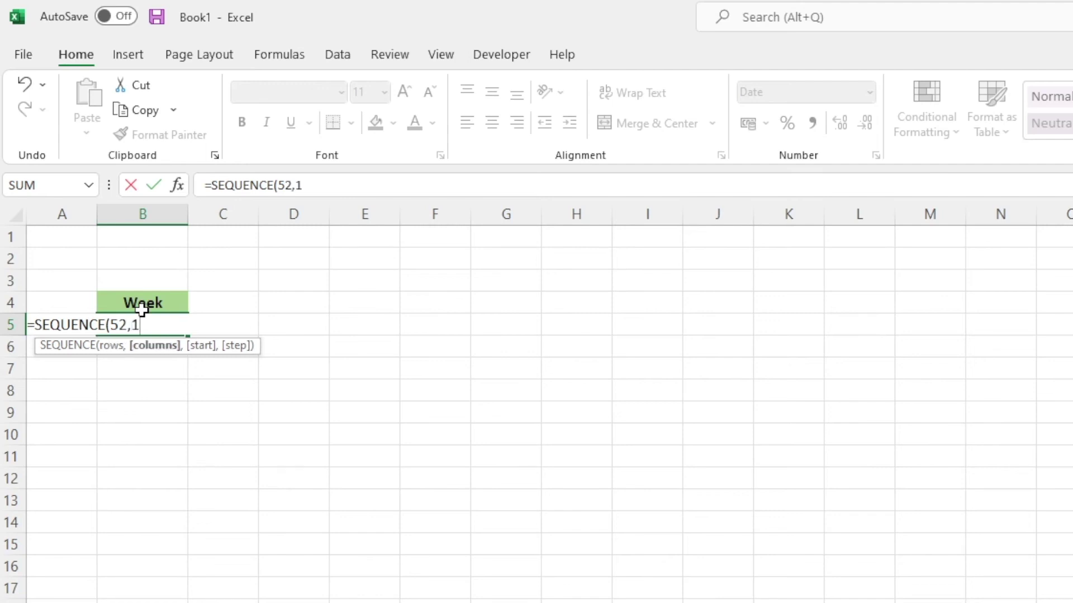
type(",")
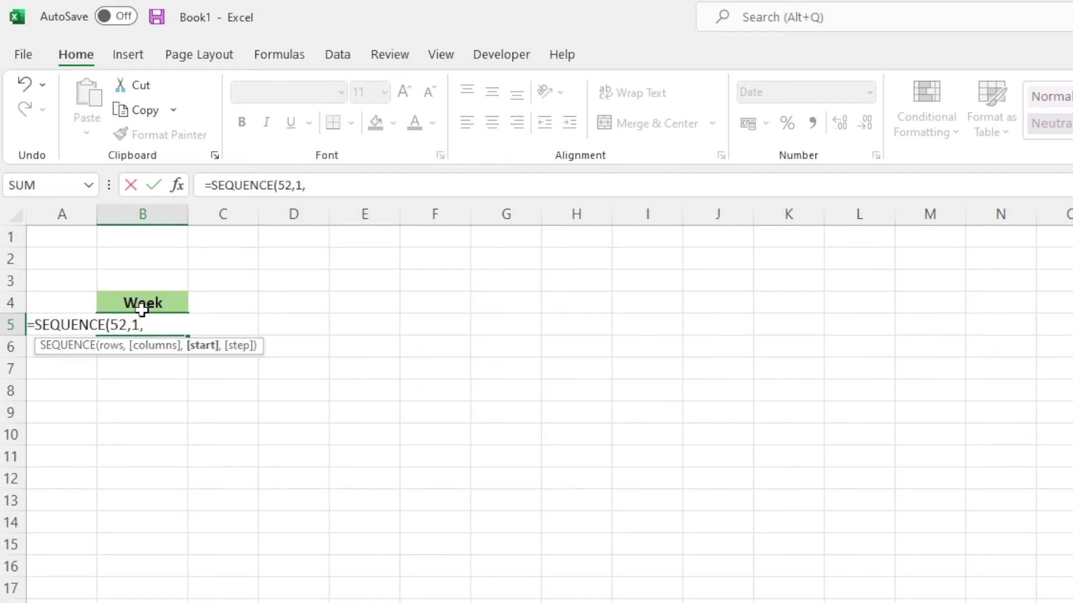
type("\"1/8/2022")
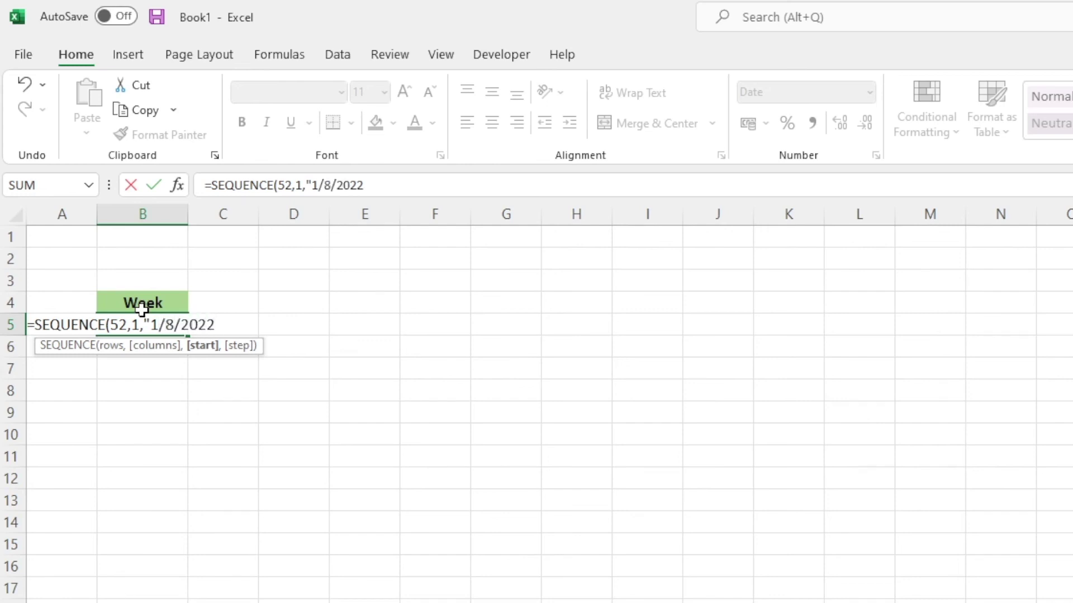
type("\",")
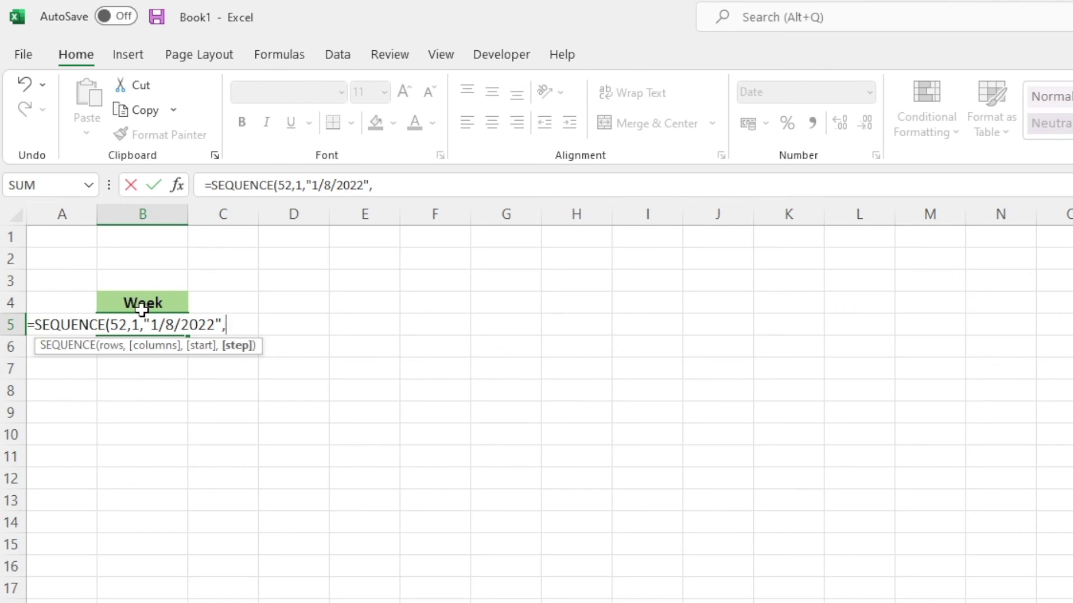
type("7")
type(")")
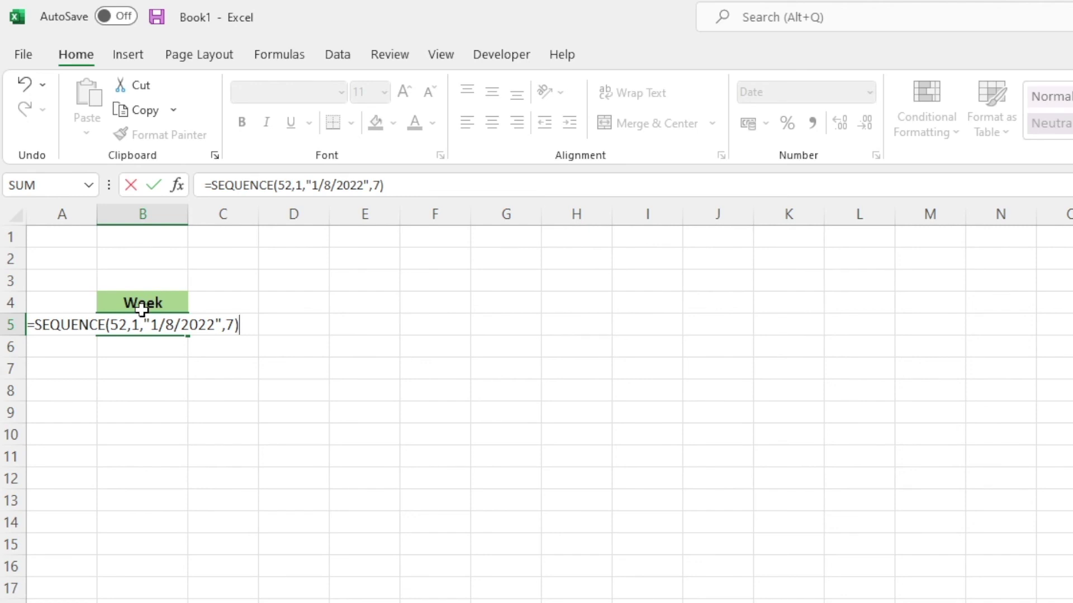
key("Return")
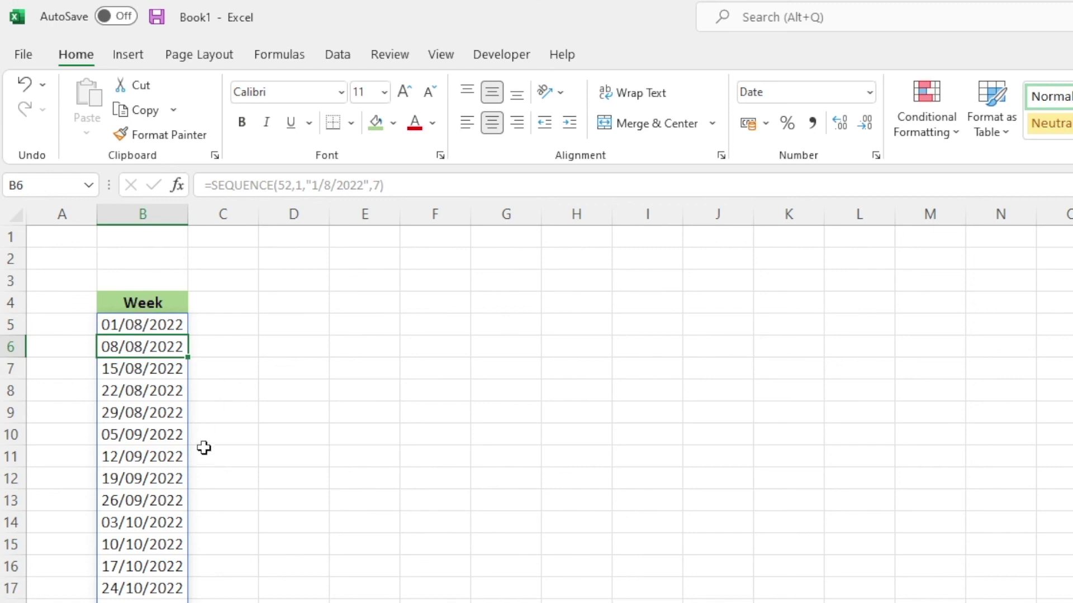
left_click(221, 383)
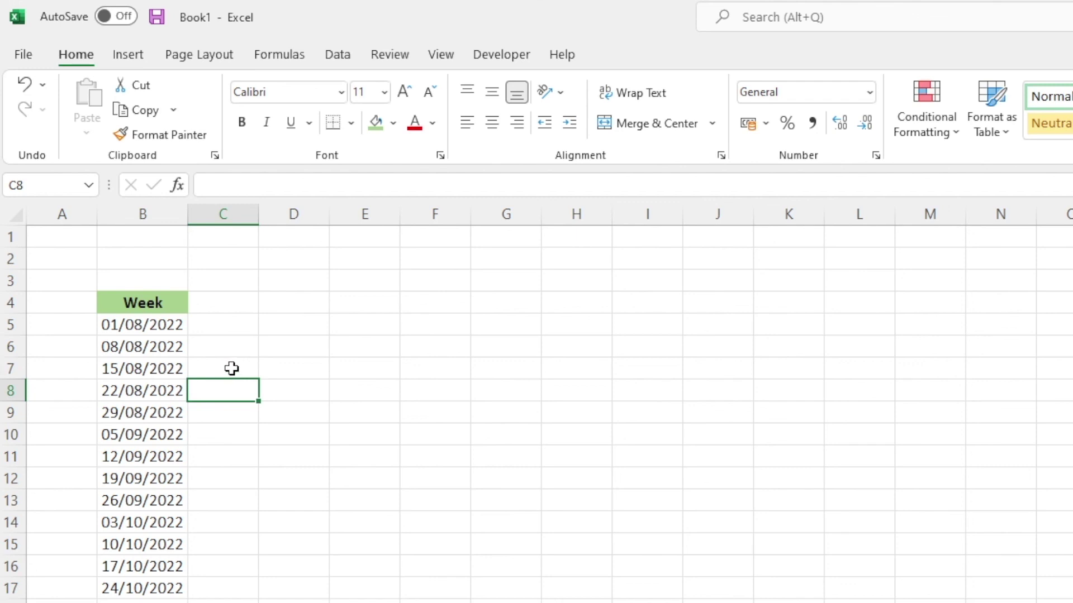
left_click(232, 369)
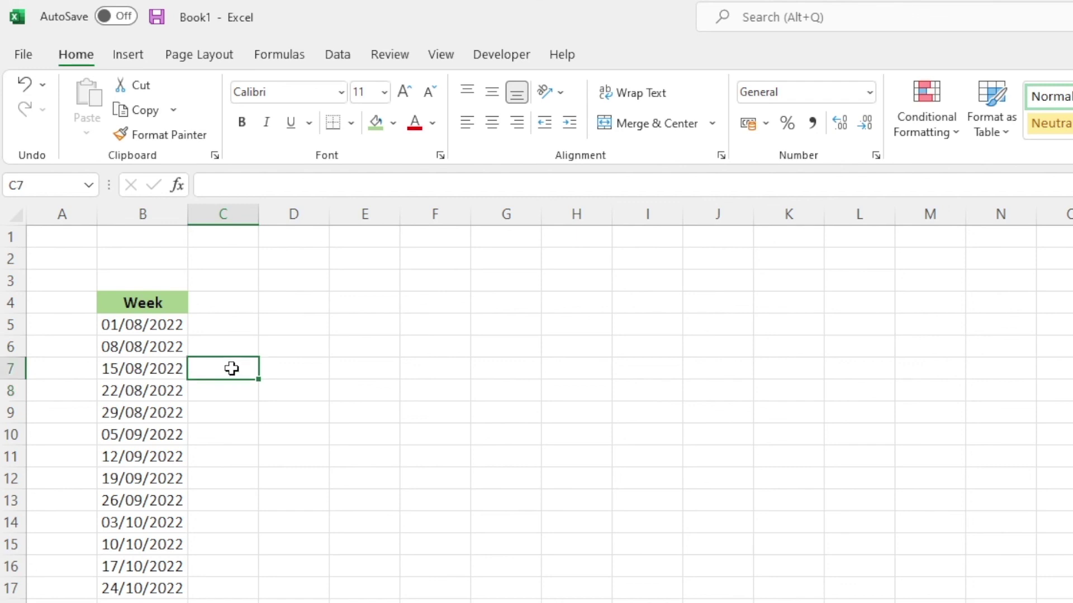